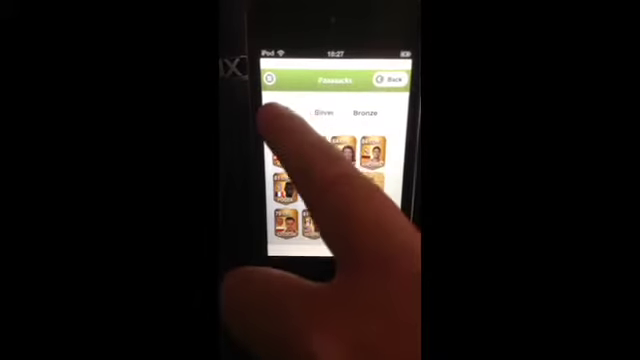
Step: Open a new gold pack to reveal ten player cards in the grid
click(285, 116)
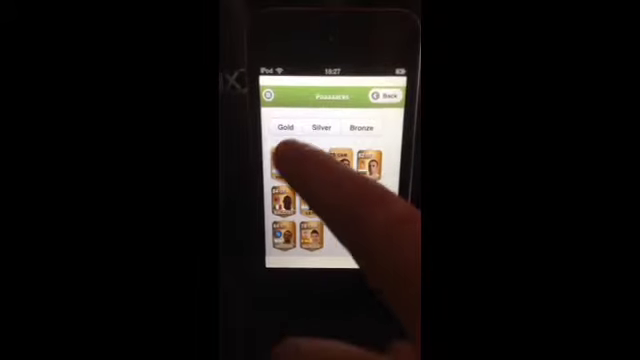
Step: Select the Gold tab to draw another pack of ten player cards
click(283, 165)
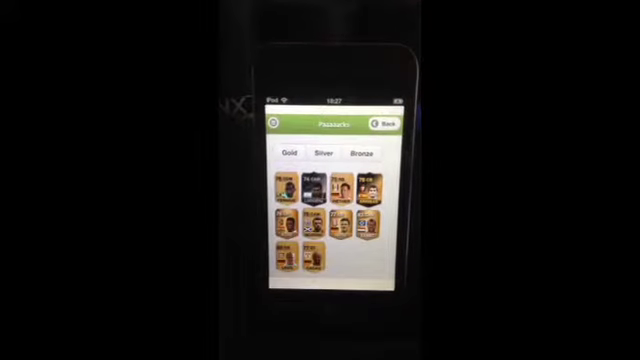
Step: Open two more gold packs in a row, each showing ten new cards
click(294, 158)
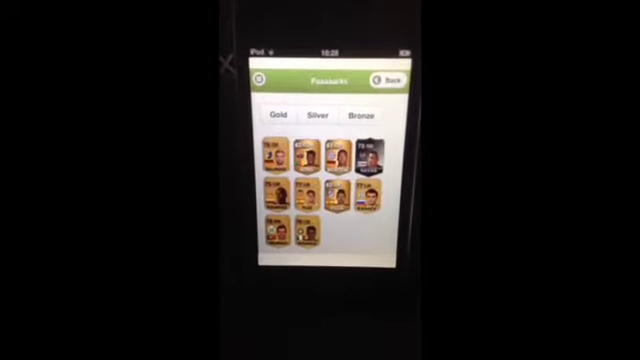
click(265, 82)
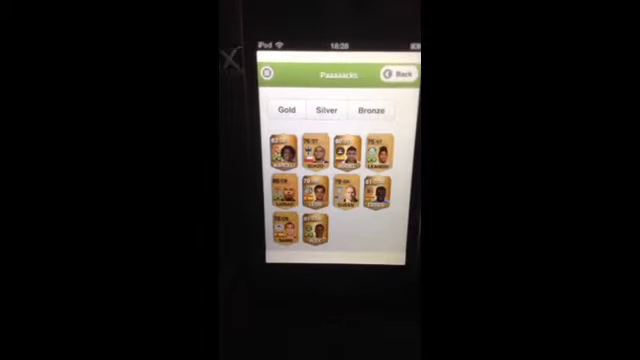
Step: Select the Gold tab to load the next pack's ten player cards
click(284, 152)
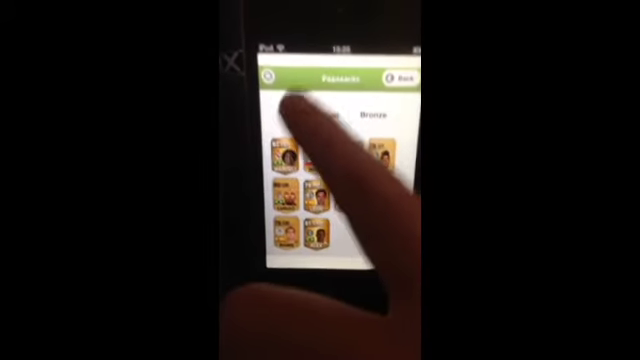